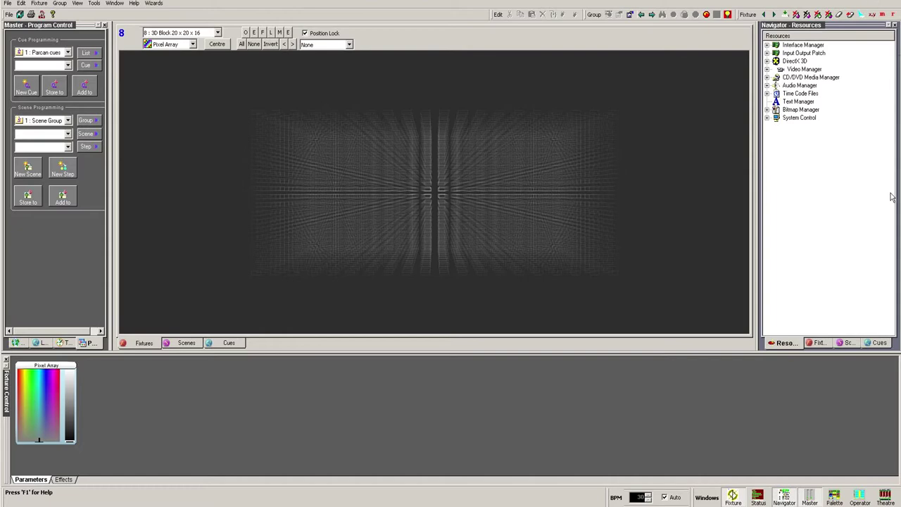
- Open the full-screen Operator cue view, then close it with Esc to return to the pixel array editor
click(860, 497)
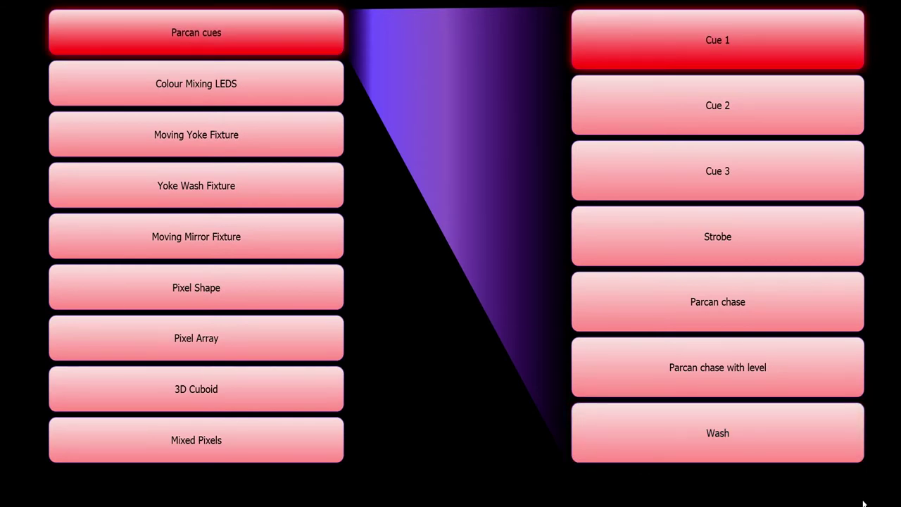
key(Escape)
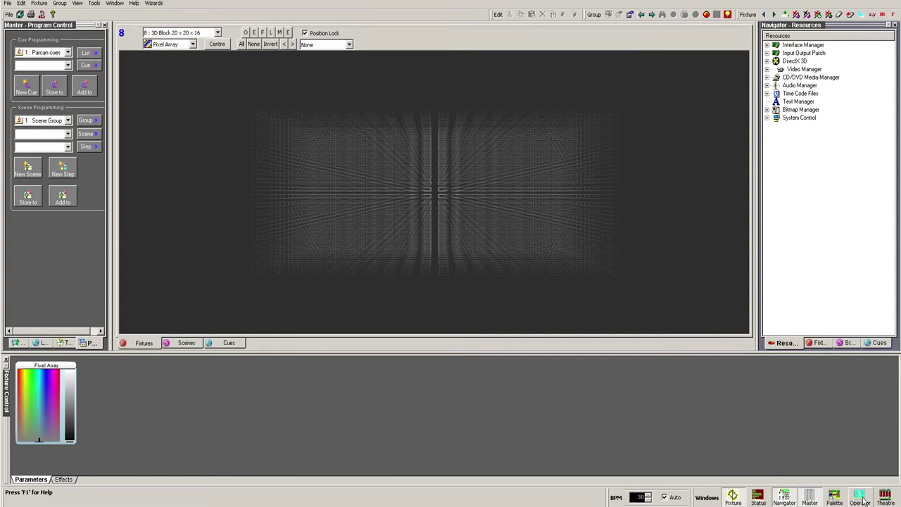
click(8, 4)
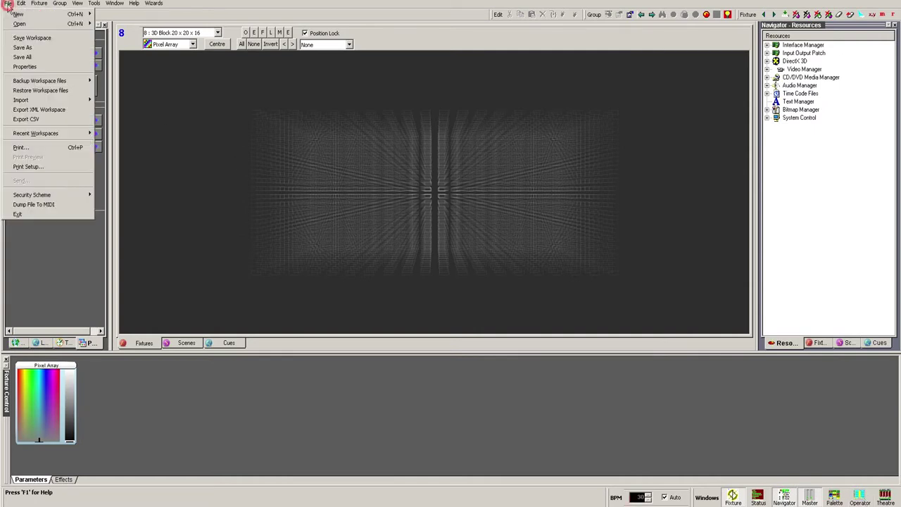
mouse_move(45, 197)
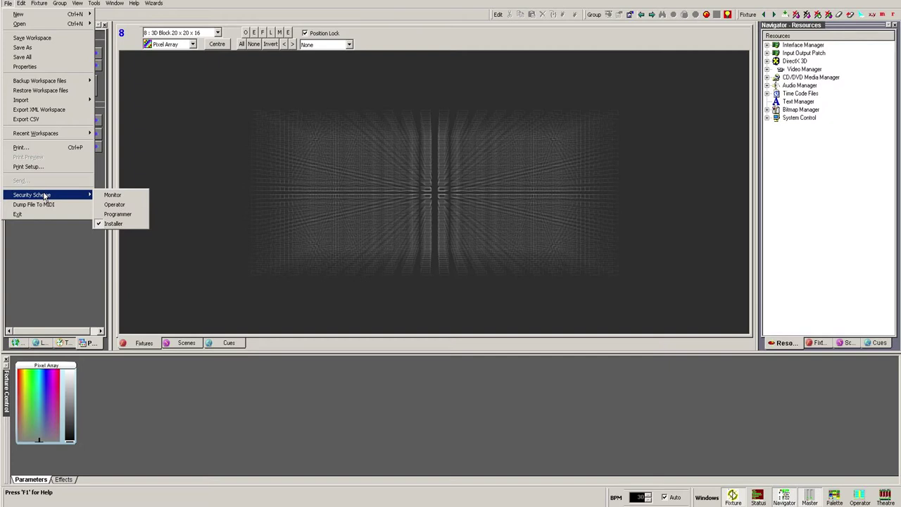
click(316, 3)
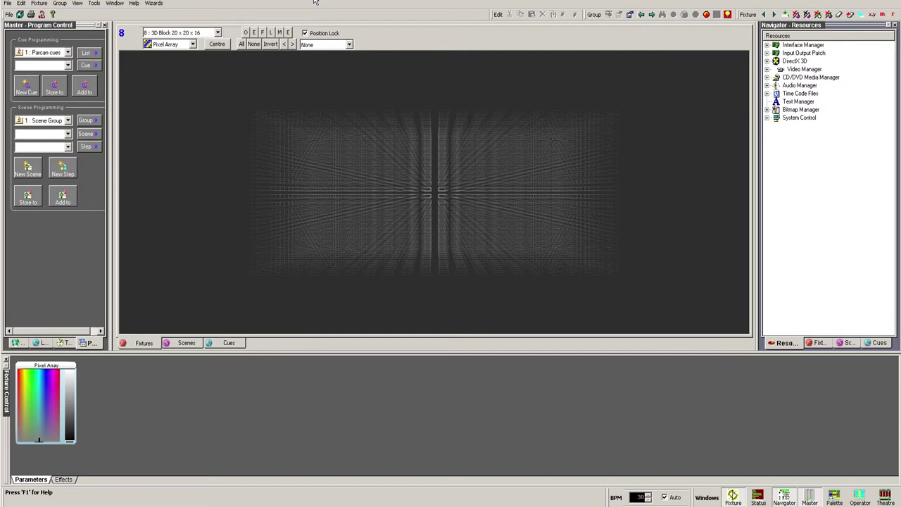
drag(432, 200, 319, 119)
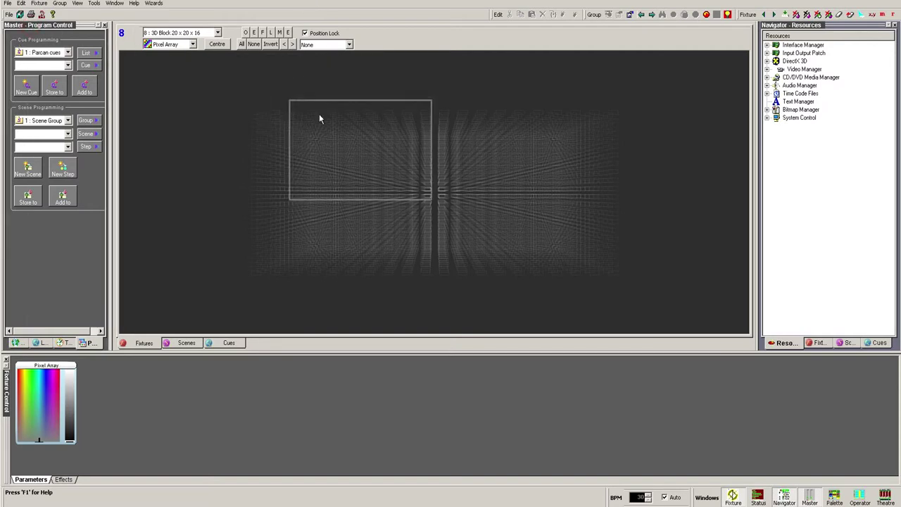
drag(39, 24, 790, 197)
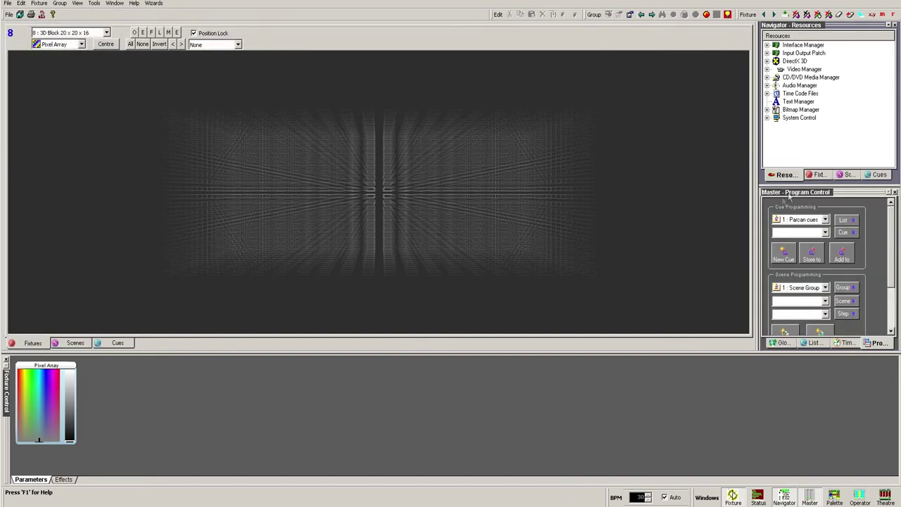
drag(815, 27, 588, 274)
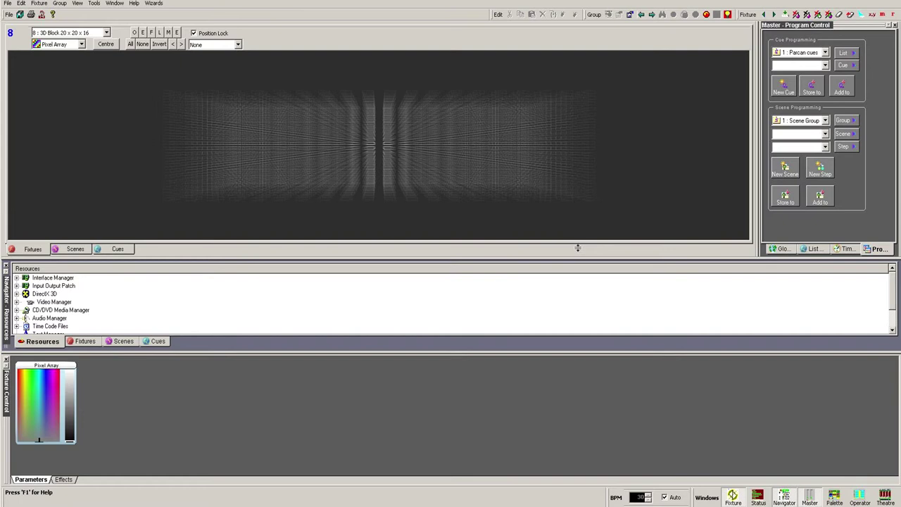
click(115, 3)
click(129, 86)
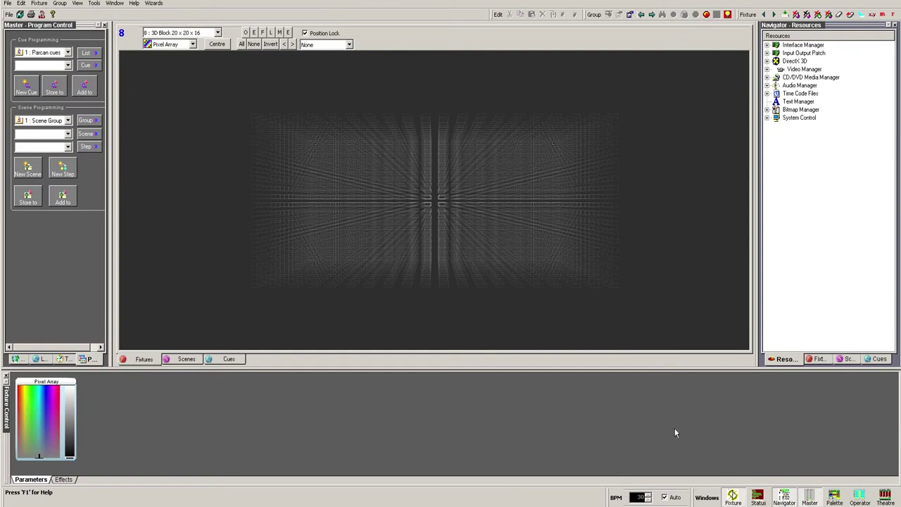
- Show the Status and Palette windows, and hide the Master and Navigator windows
click(758, 496)
click(838, 497)
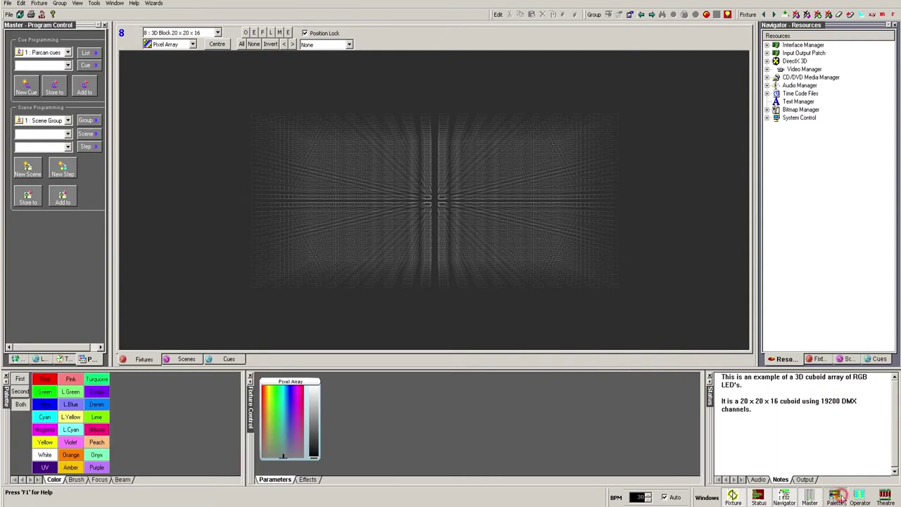
click(810, 498)
click(784, 497)
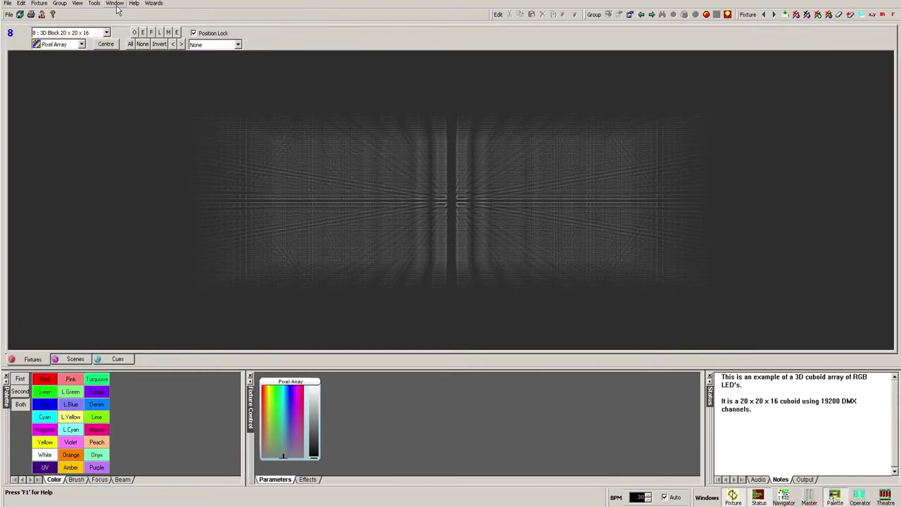
- Restore the Master and Navigator windows from the Window menu
click(115, 2)
click(122, 45)
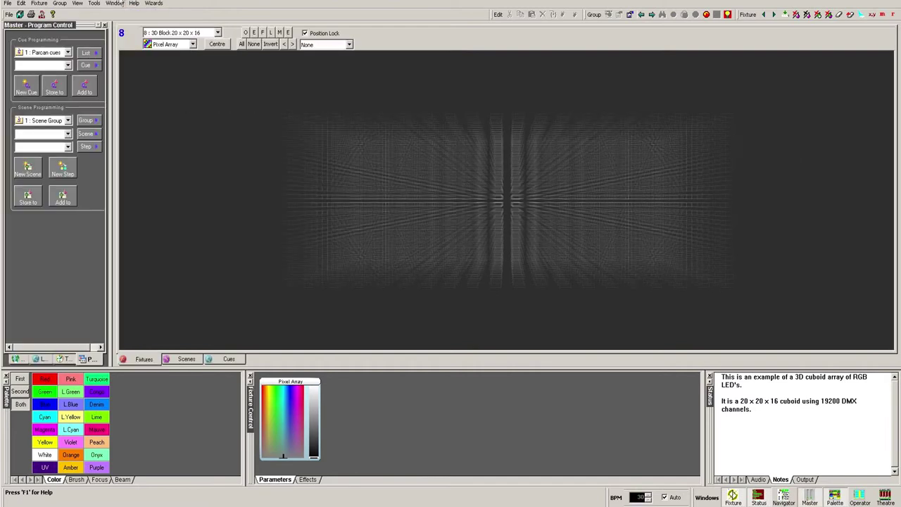
click(114, 3)
click(123, 14)
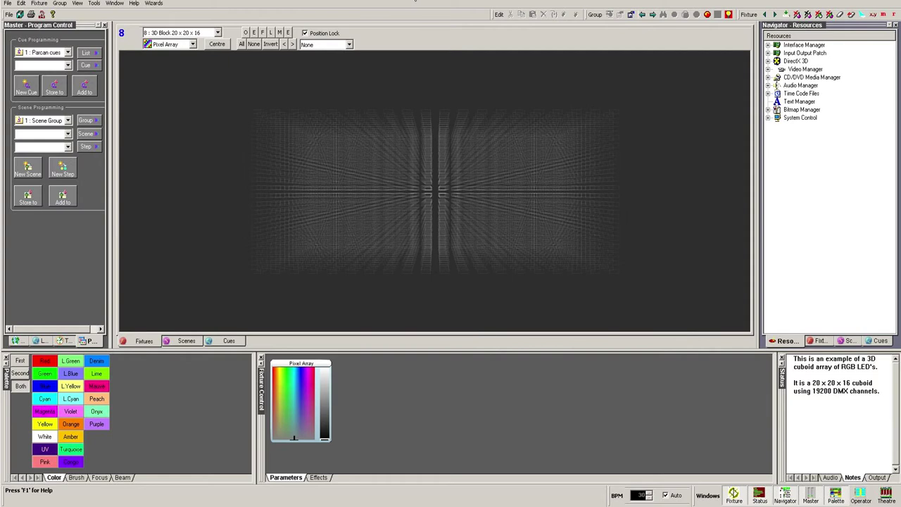
- Look through the Scenes and Cues lists, then return to the 3D Block Fixtures view
click(193, 341)
click(224, 342)
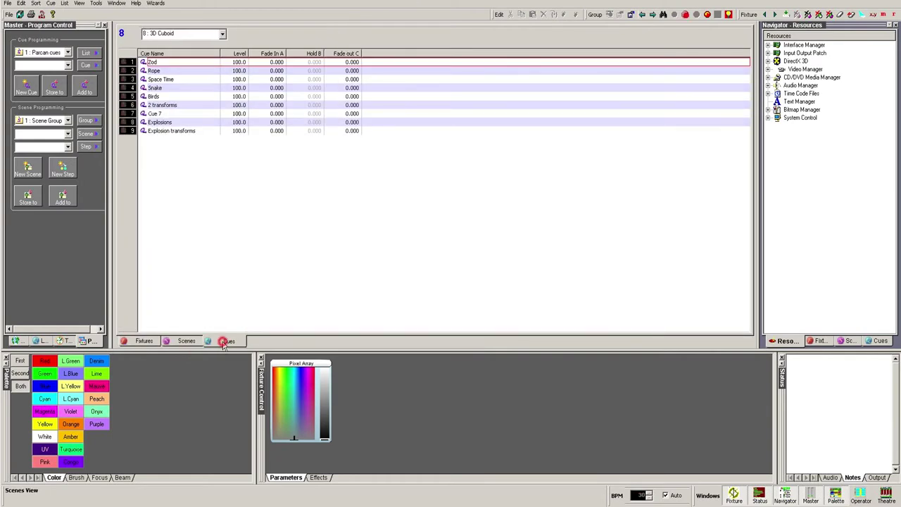
click(143, 341)
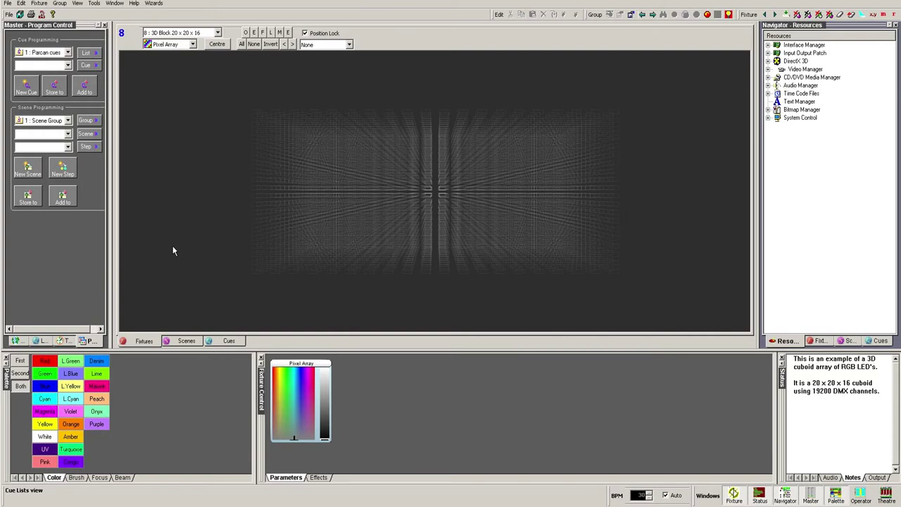
click(227, 341)
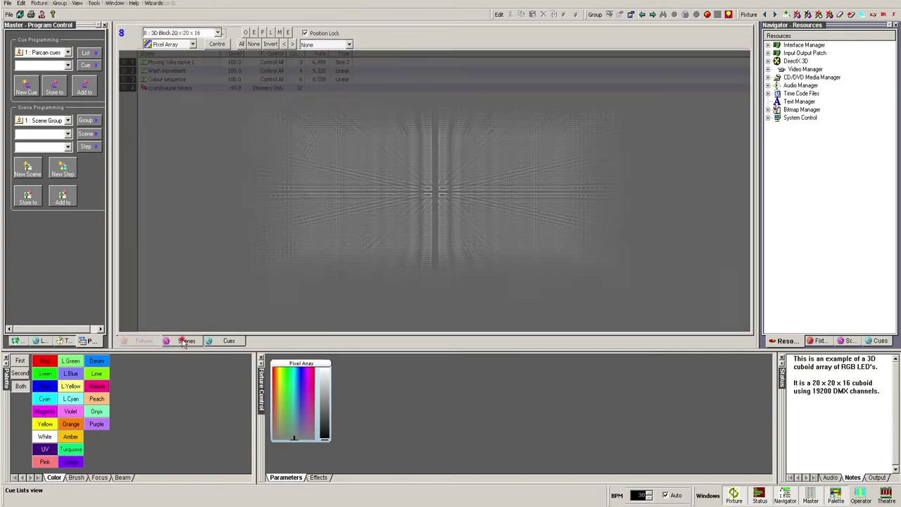
click(140, 342)
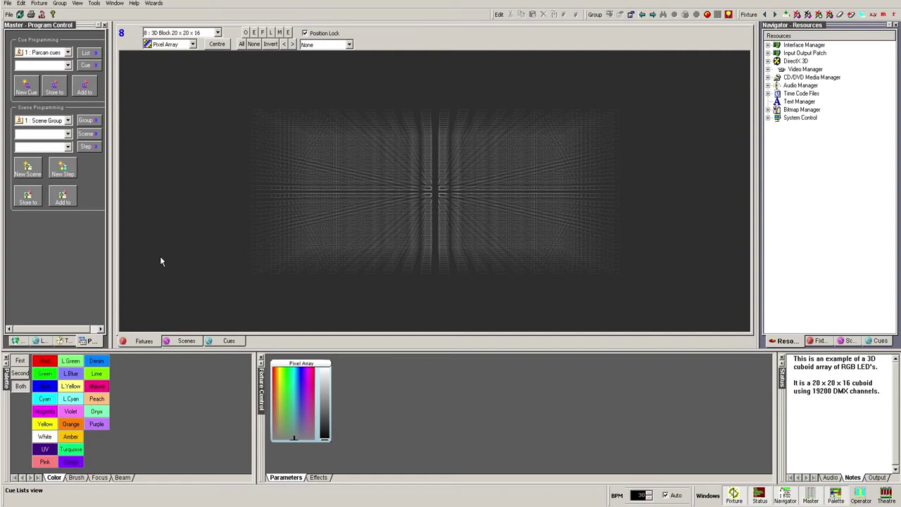
- Preview the Colour Mixing LEDS, Moving Mirror, Pixel Shape and Pixel Array groups, ending on Moving Yoke Fixture
click(196, 33)
click(175, 50)
click(181, 32)
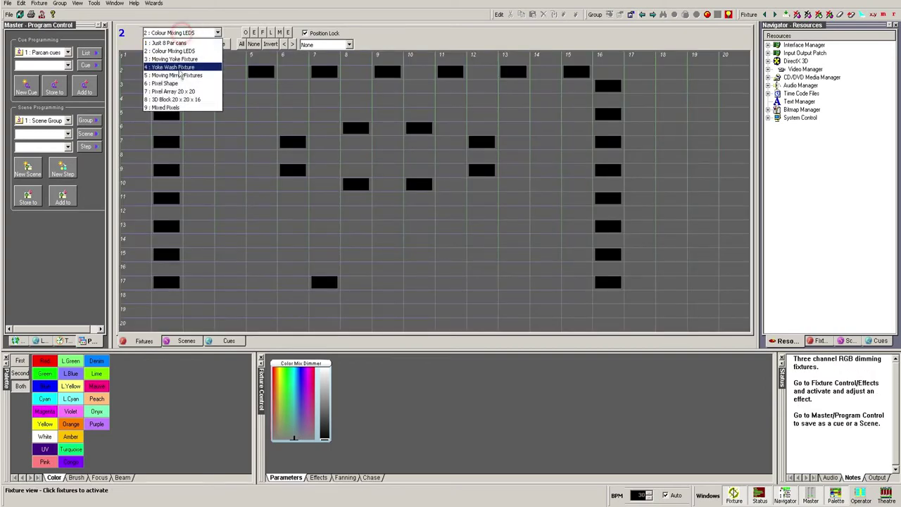
click(176, 75)
click(178, 33)
click(166, 83)
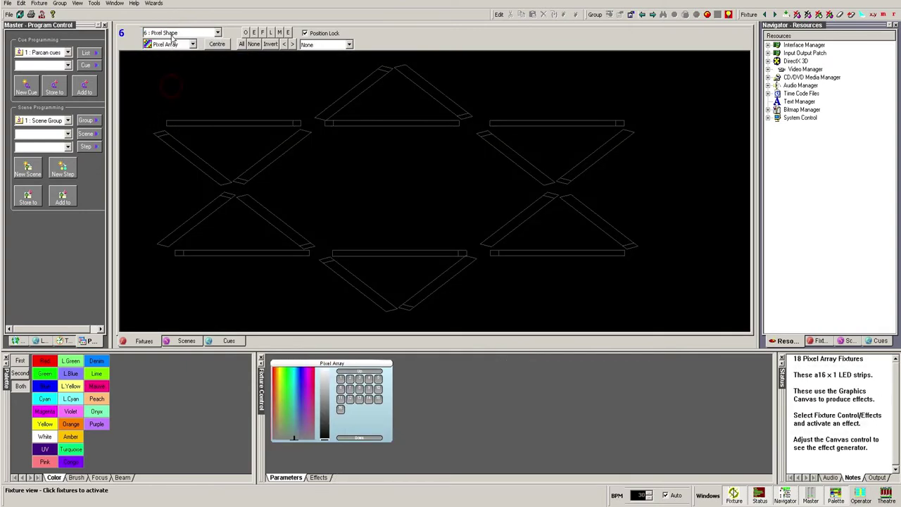
click(169, 32)
click(174, 92)
click(177, 32)
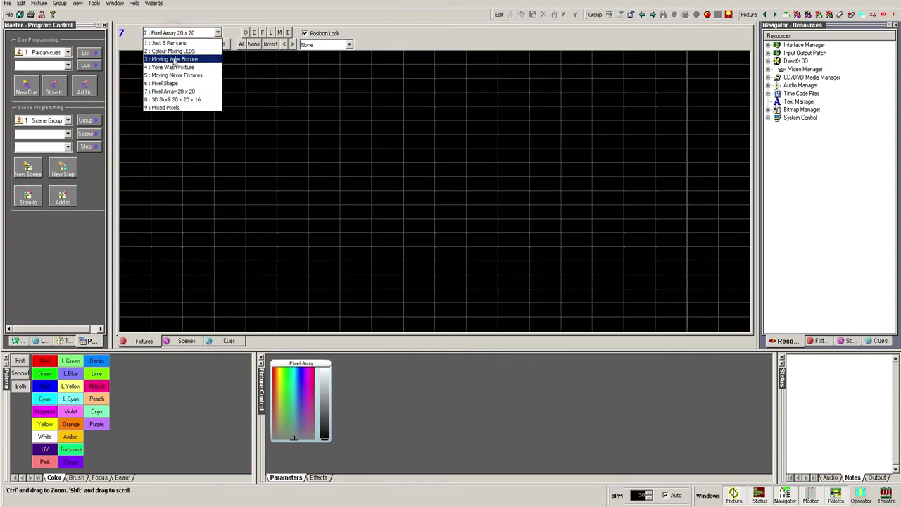
click(175, 59)
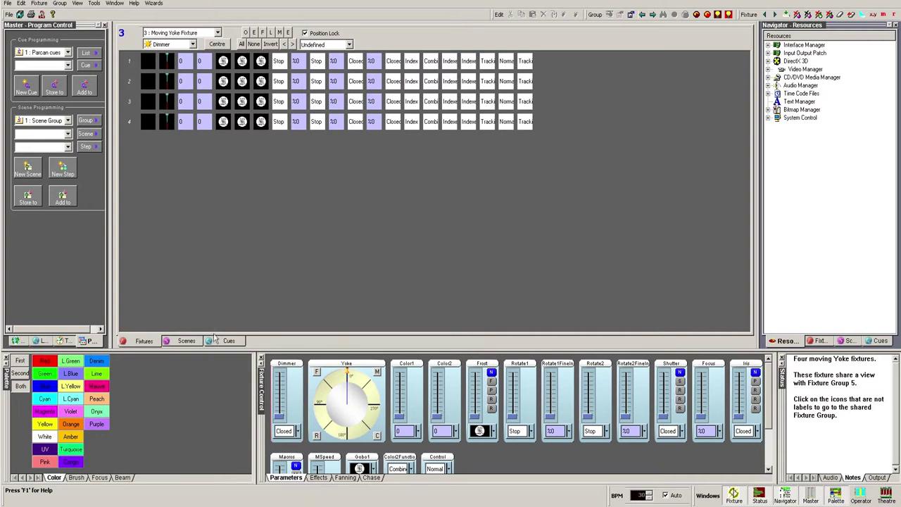
click(186, 341)
click(219, 341)
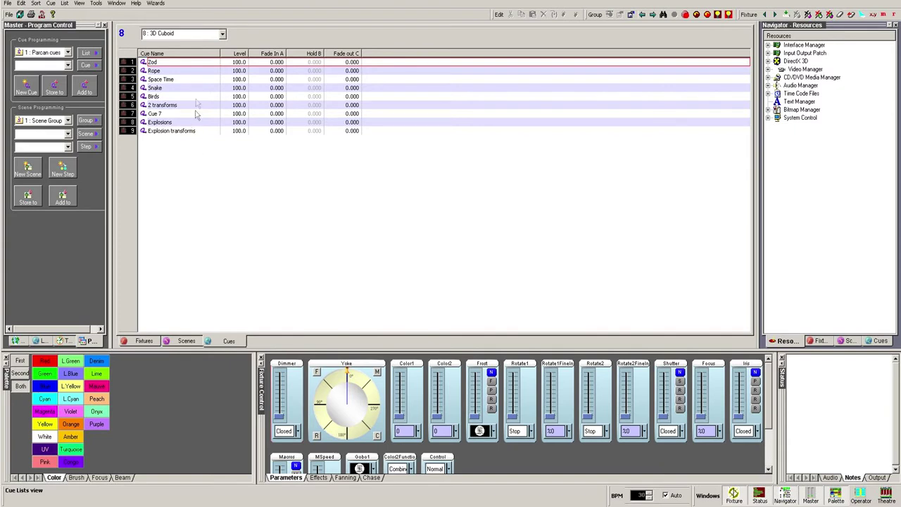
click(180, 35)
click(178, 49)
click(179, 34)
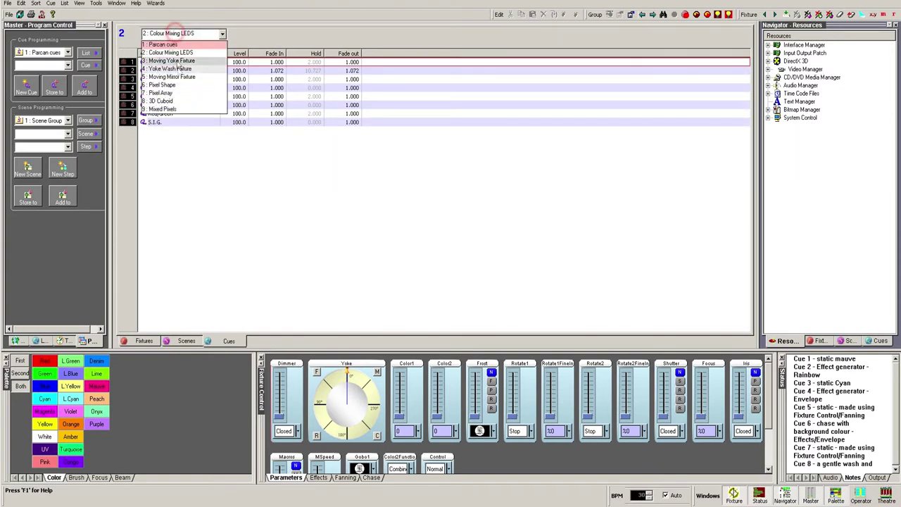
click(177, 73)
click(179, 34)
click(176, 61)
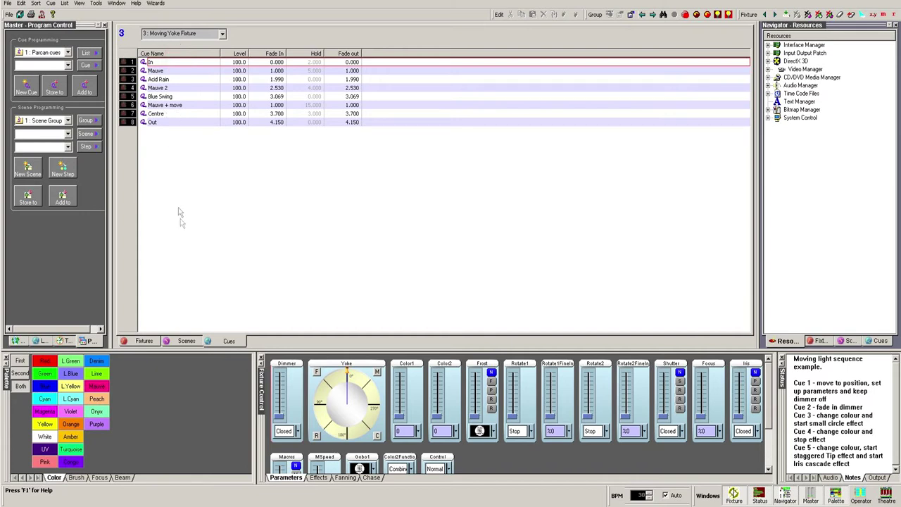
click(144, 340)
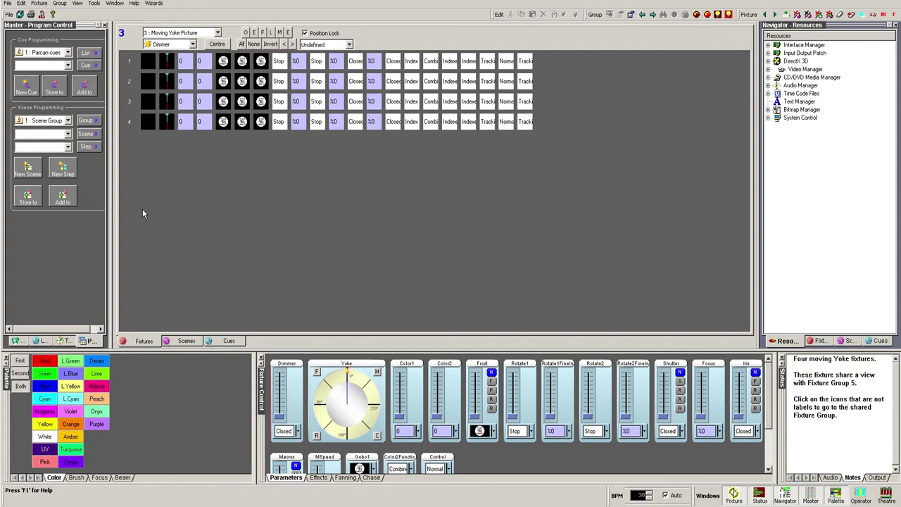
- Widen the Master area and view Time Control, List Control, then Global Control with master 100% and rate 1.00
drag(111, 200, 267, 222)
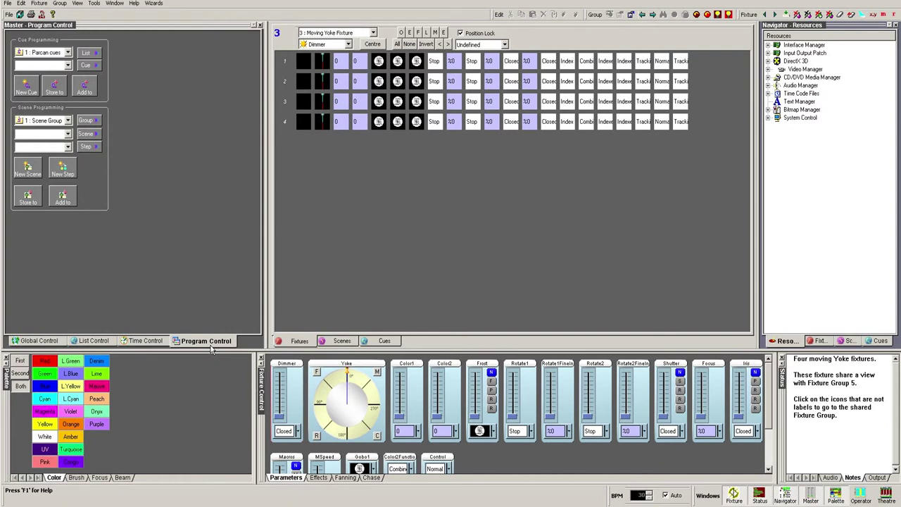
click(150, 342)
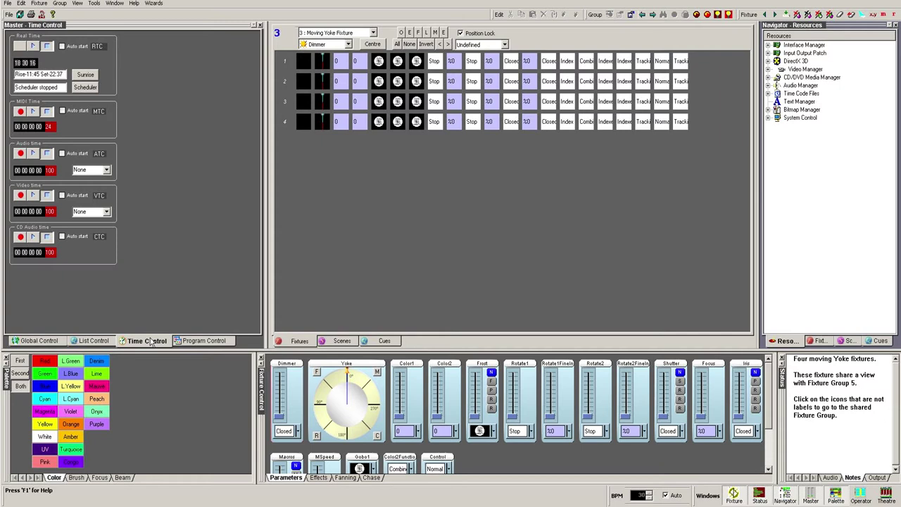
click(102, 340)
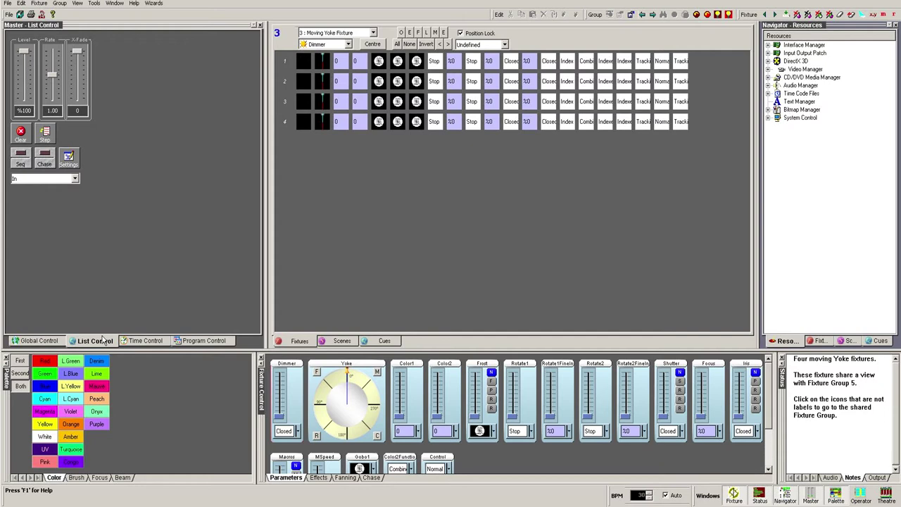
click(57, 340)
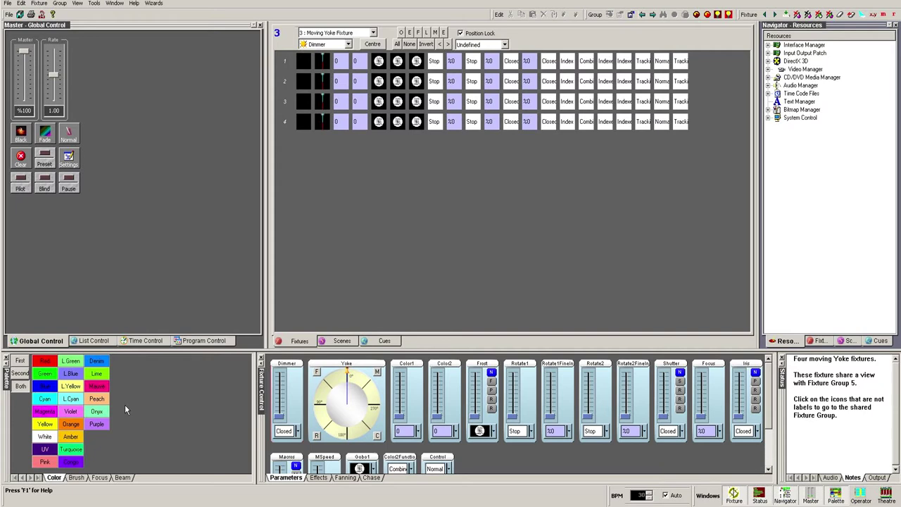
- Cycle through the Brush, Focus, Beam and Color palettes twice, ending on the empty Beam palette
click(74, 478)
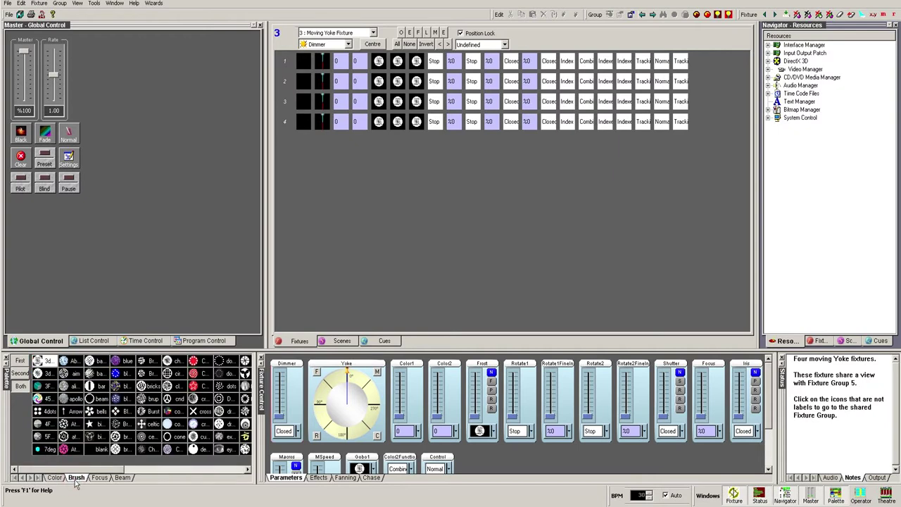
click(100, 478)
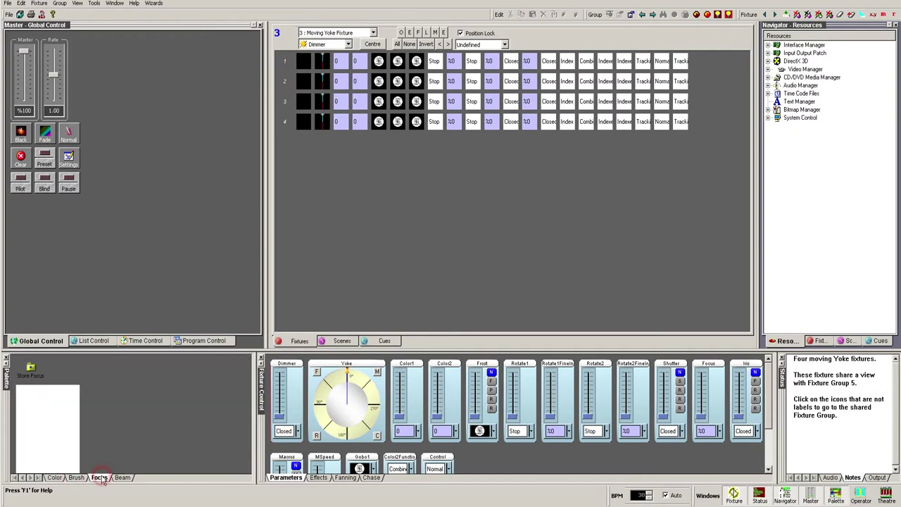
click(122, 478)
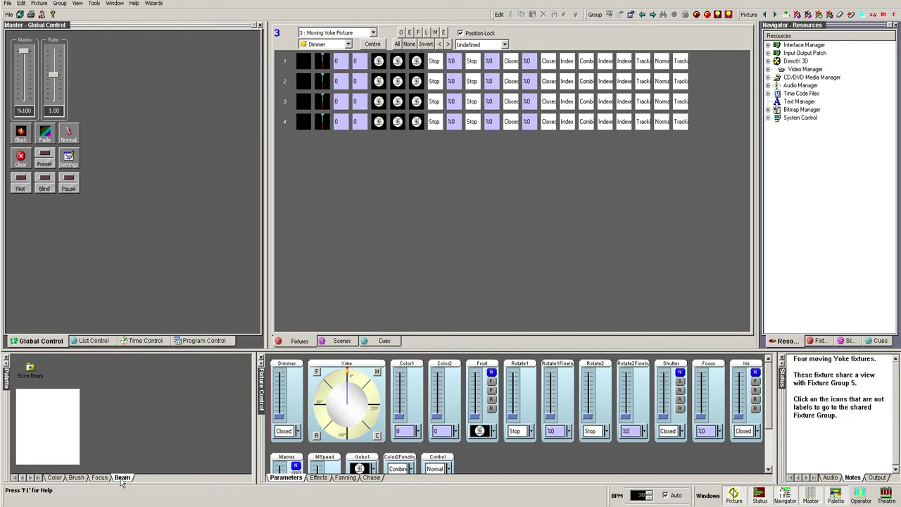
click(54, 478)
click(76, 478)
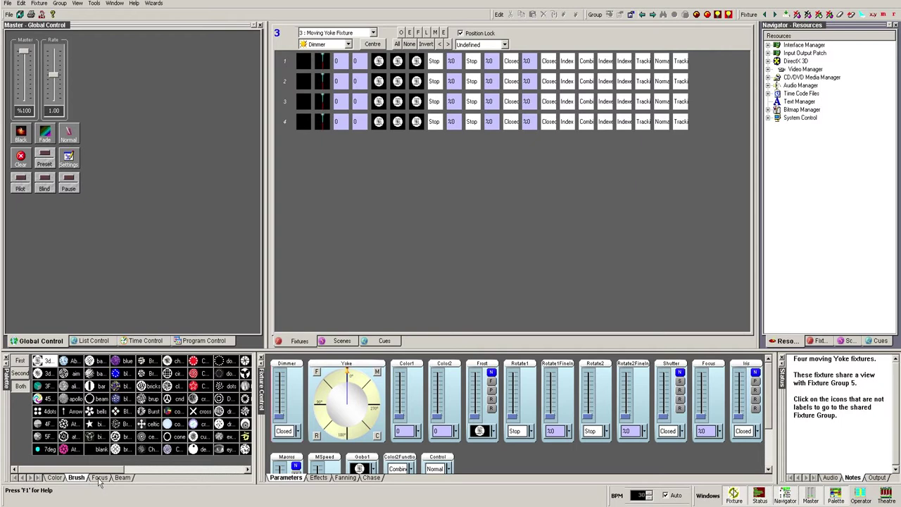
click(99, 478)
click(123, 478)
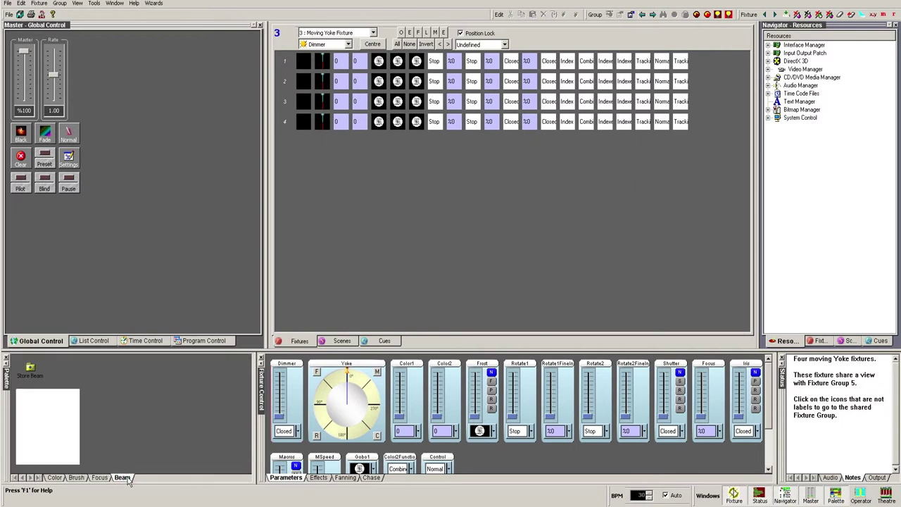
- Enlarge Fixture Control and view Effects, Fanning, then Chase settings with Linear ramp, Auto trigger, Forward
drag(256, 417, 99, 416)
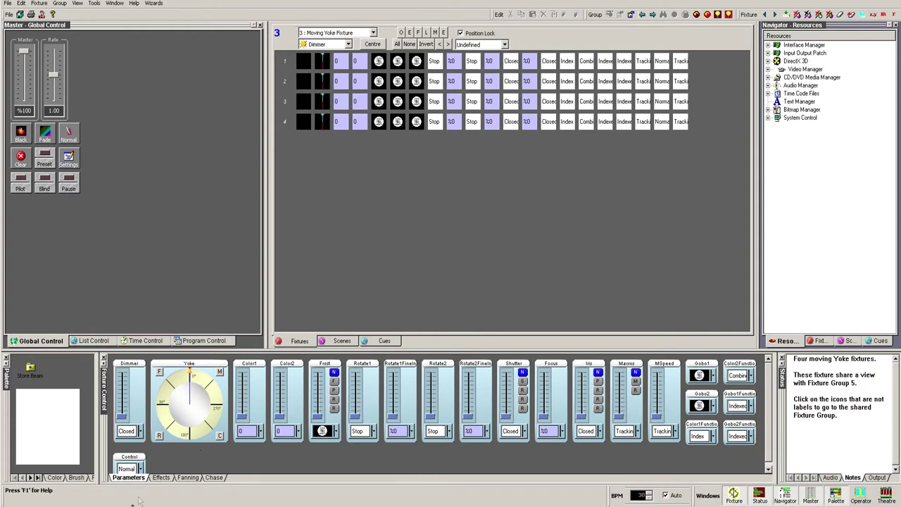
click(166, 478)
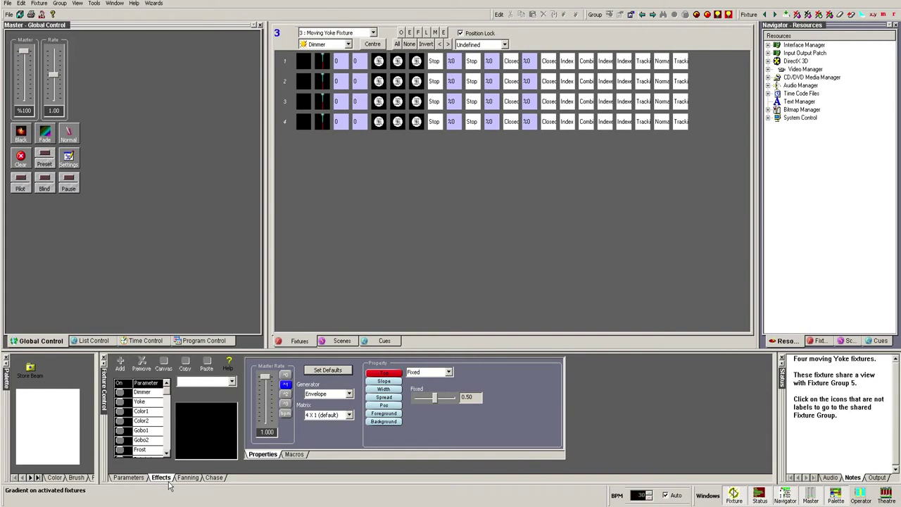
click(188, 478)
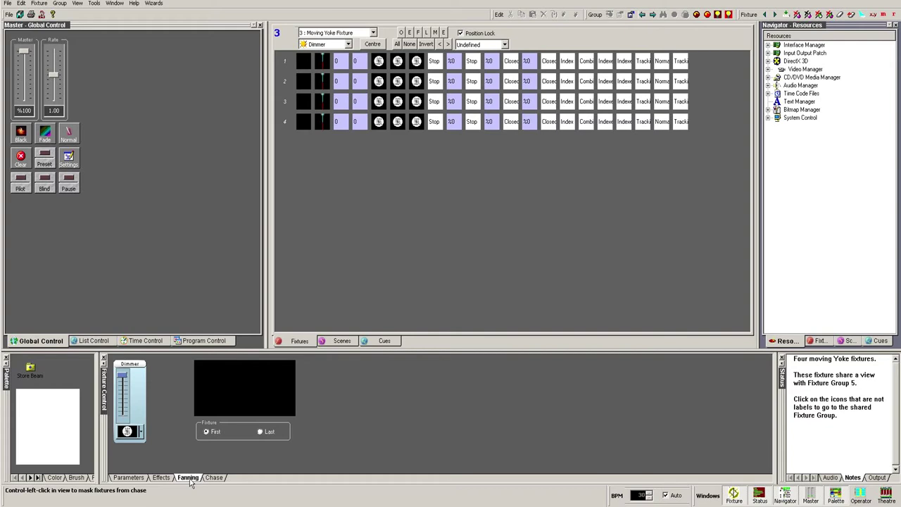
click(213, 478)
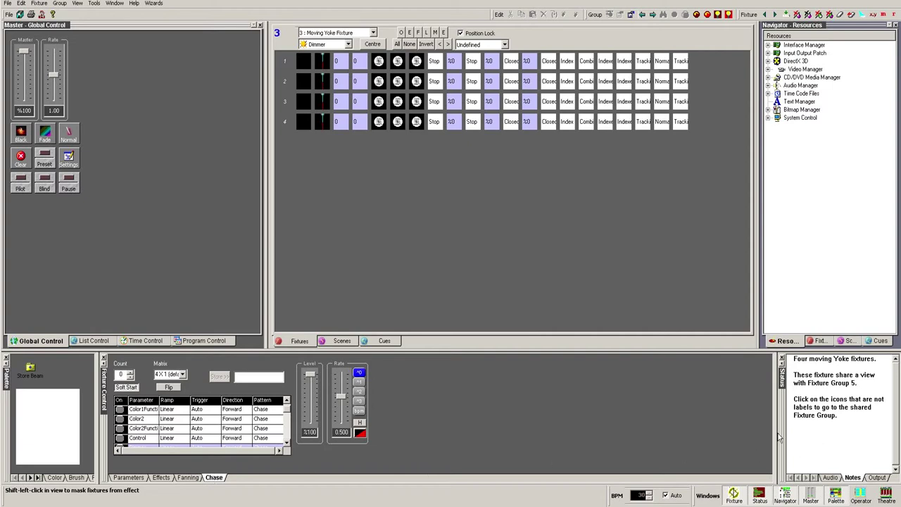
- Widen the Status pane, check the Audio trigger settings, then return to the fixture Notes
drag(780, 437, 484, 441)
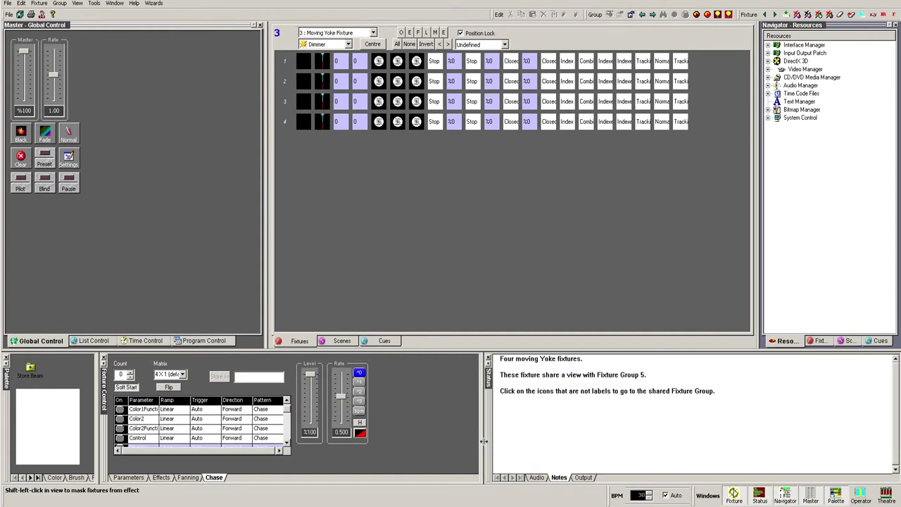
click(535, 479)
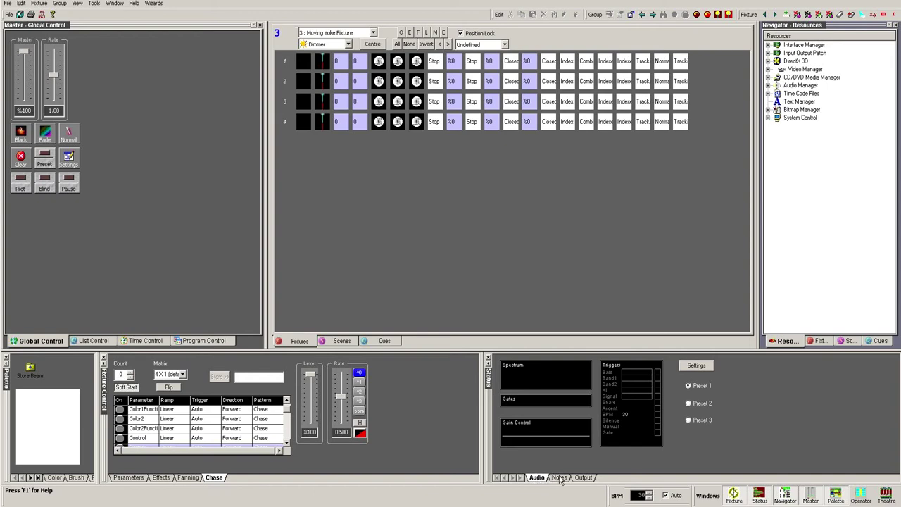
click(559, 478)
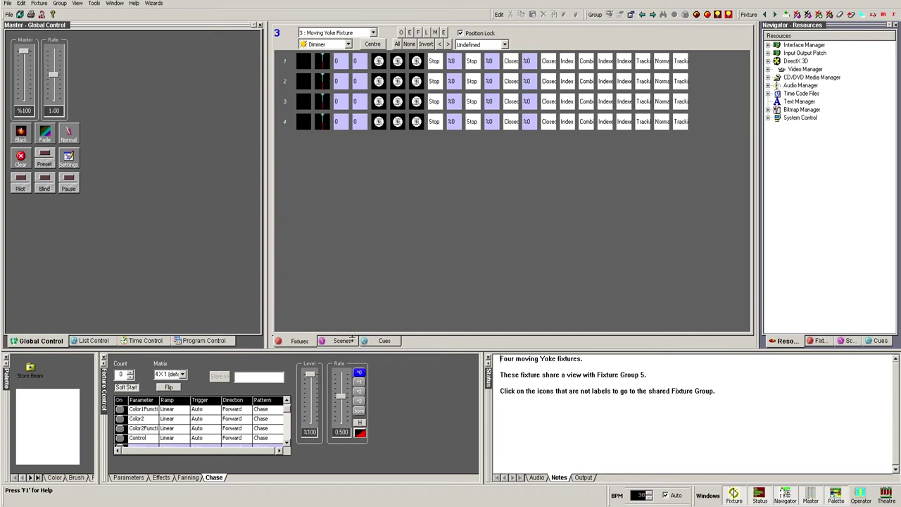
- Browse the cue lists, load 2 : Colour Mixing LEDS, and show Universe 1 DMX output
click(380, 340)
click(308, 35)
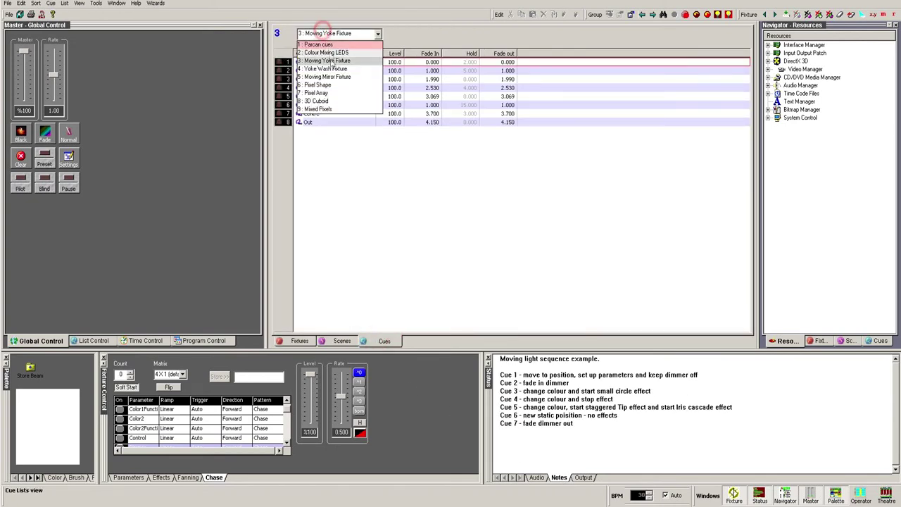
click(330, 69)
click(328, 33)
click(318, 94)
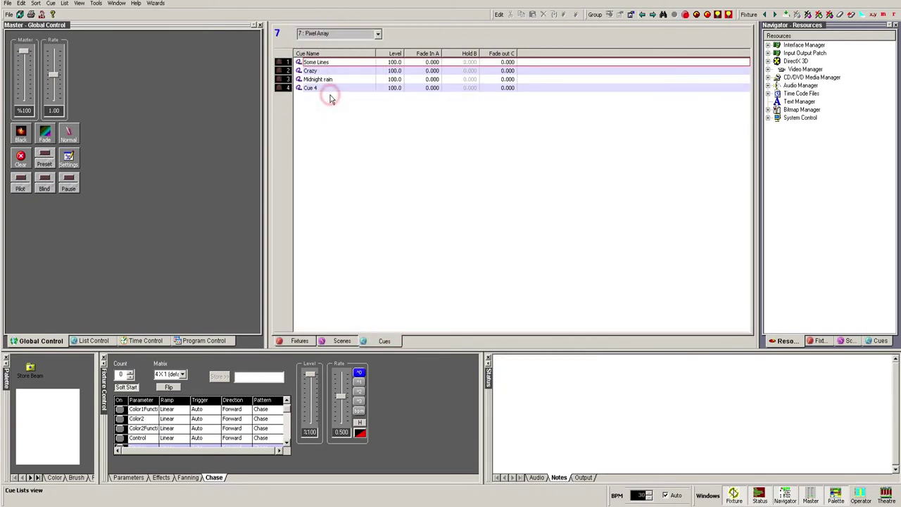
click(328, 34)
click(325, 42)
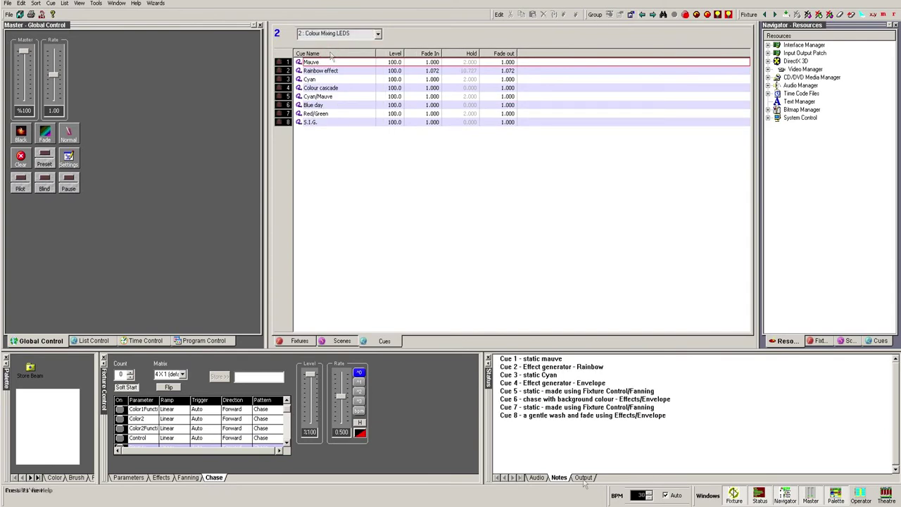
click(583, 478)
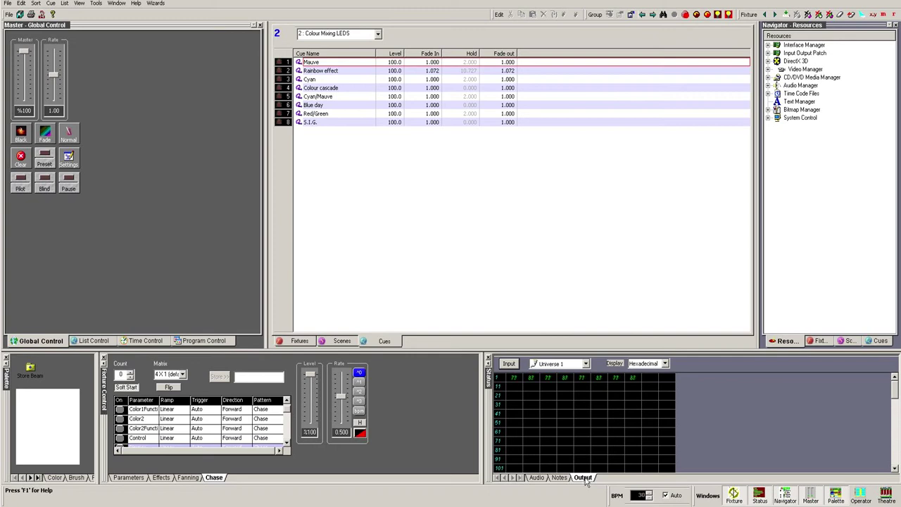
- Widen the Navigator, expand 3 - Moving Yoke Fixture's parameters, then list scenes and the nine cue lists
drag(755, 251, 629, 240)
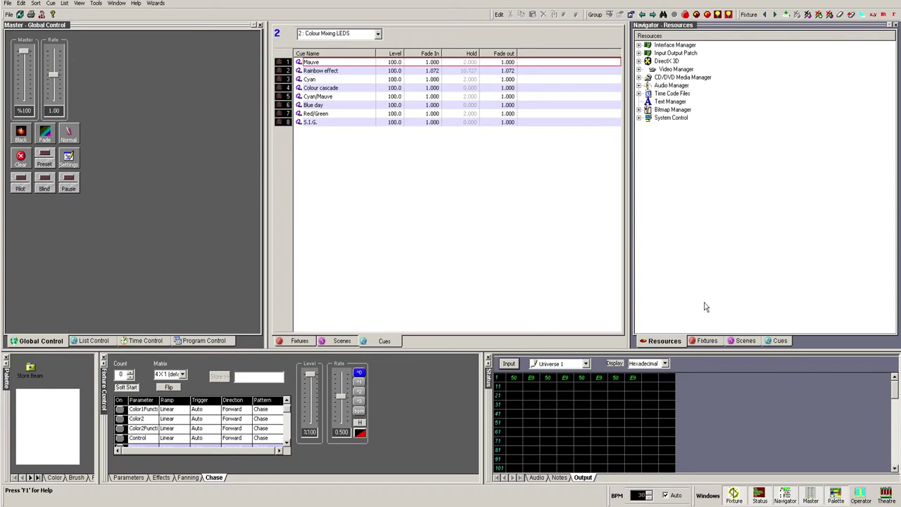
click(559, 478)
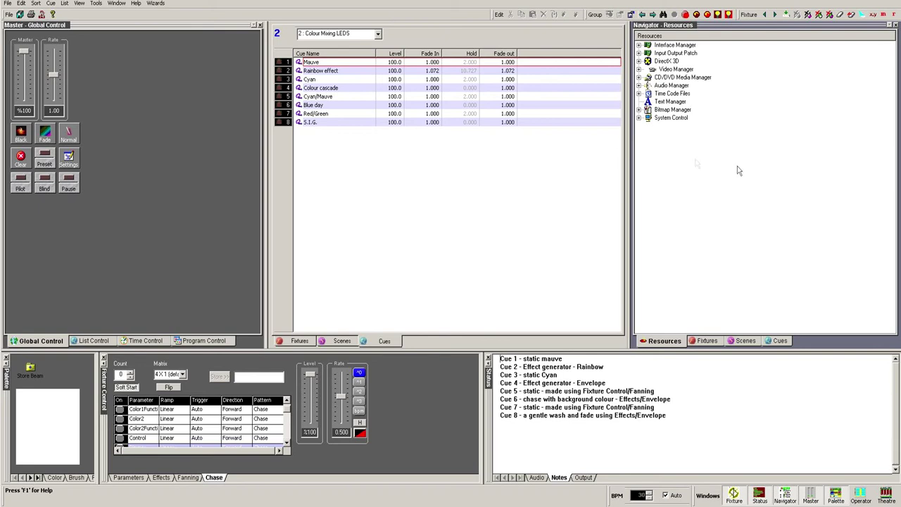
click(708, 340)
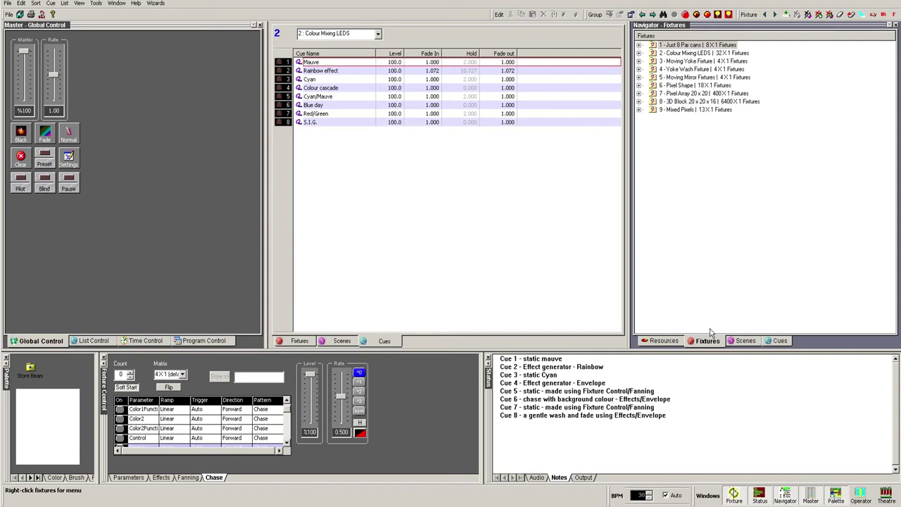
click(641, 62)
click(648, 69)
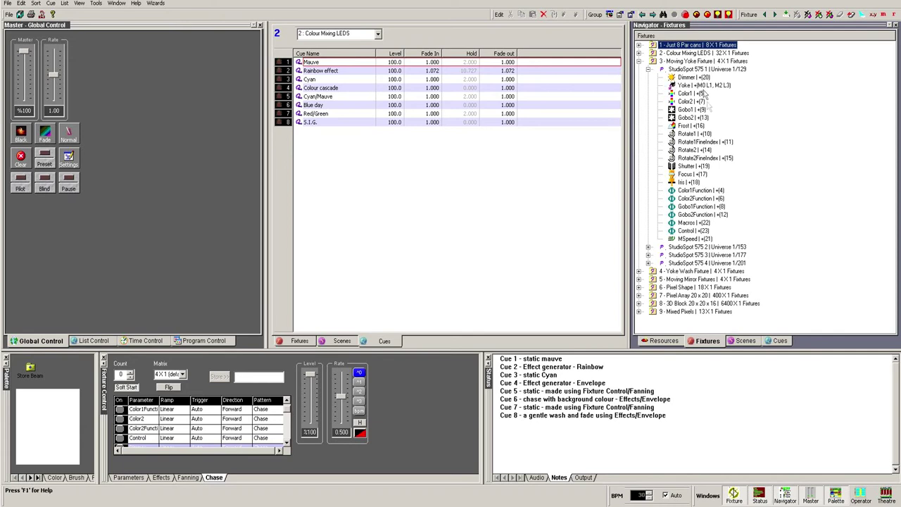
click(745, 341)
click(776, 341)
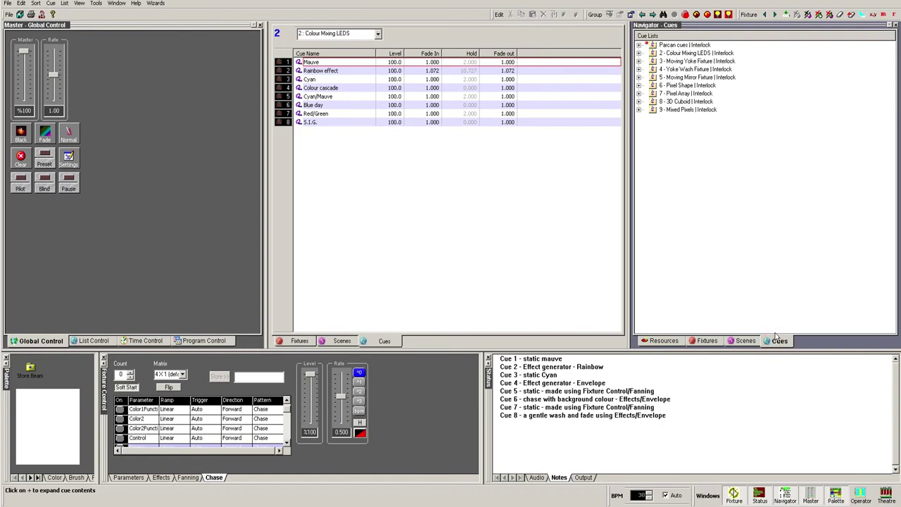
- Expand Moving Mirror Fixture's Yellow cue, select the first Miniscan colour item, then show the Operator panel
click(639, 78)
click(648, 85)
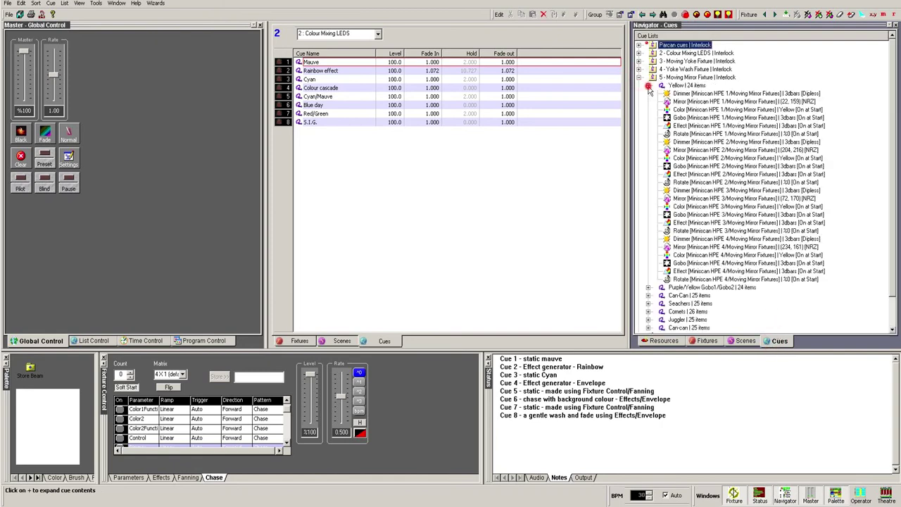
click(694, 109)
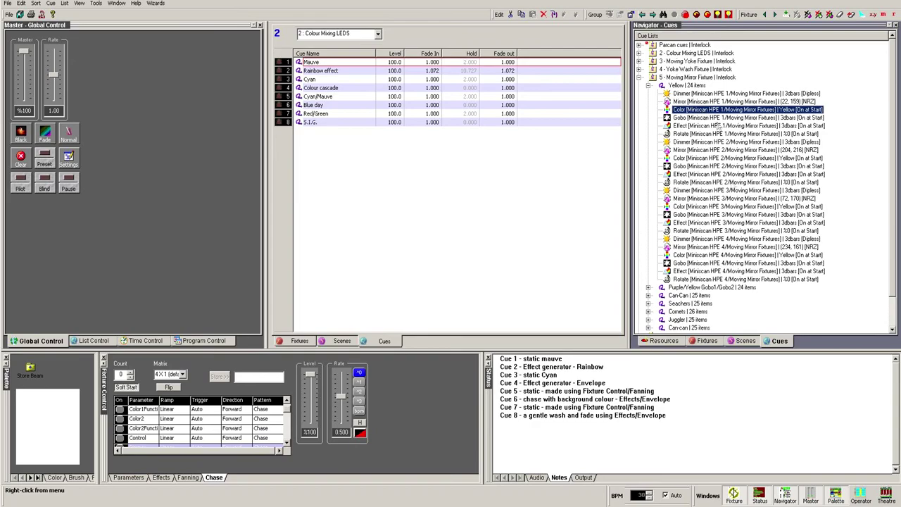
click(866, 500)
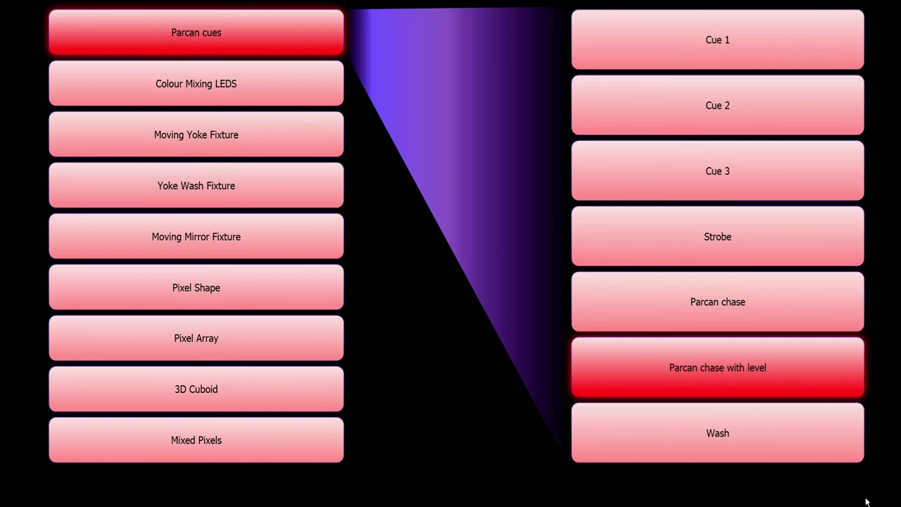
- Exit the full-screen Operator cue panel with Escape
key(Escape)
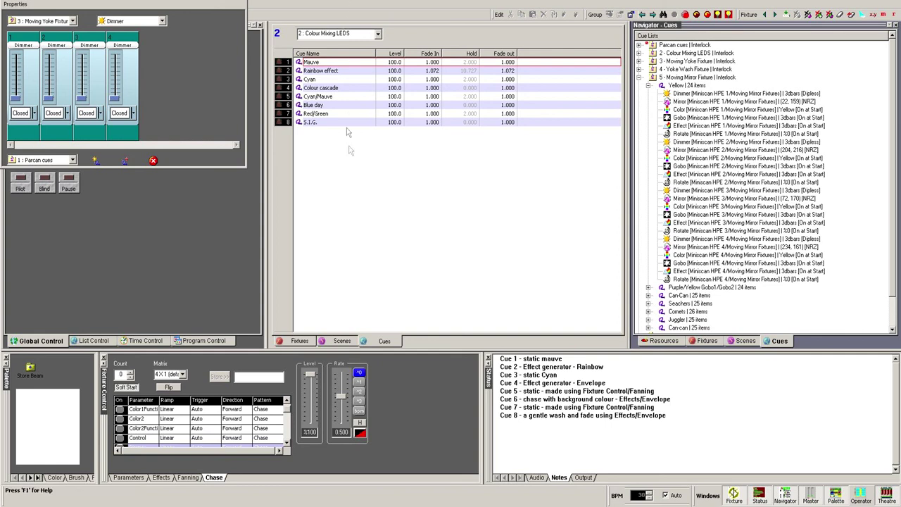
- Open the Artist Help page on Cues with F1, then close it with Alt+F4
key(F1)
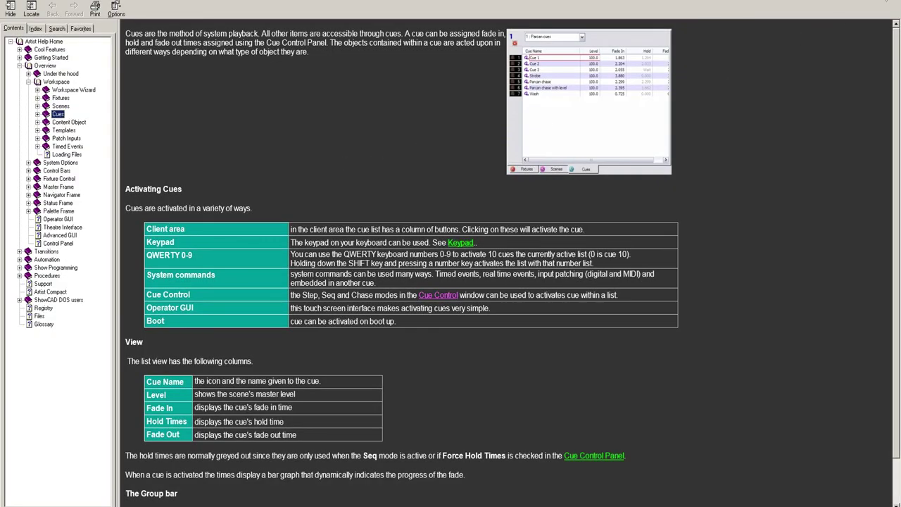
key(alt+F4)
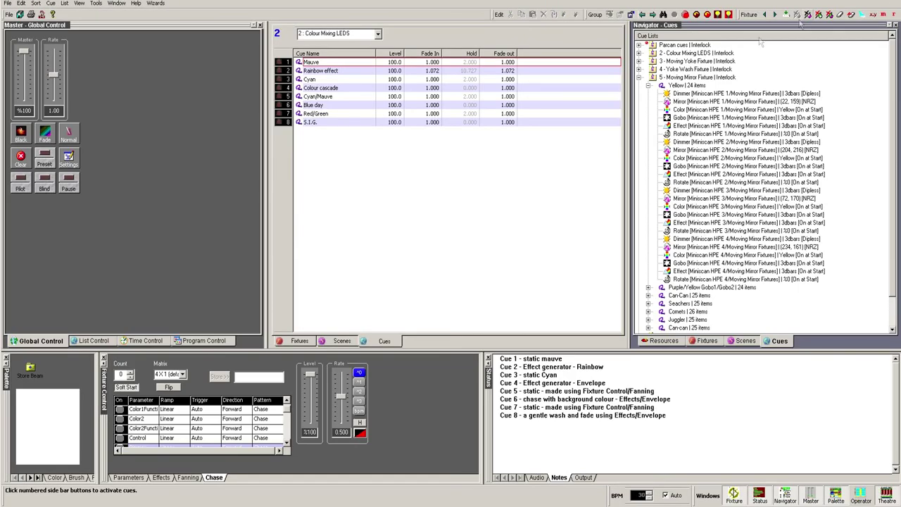